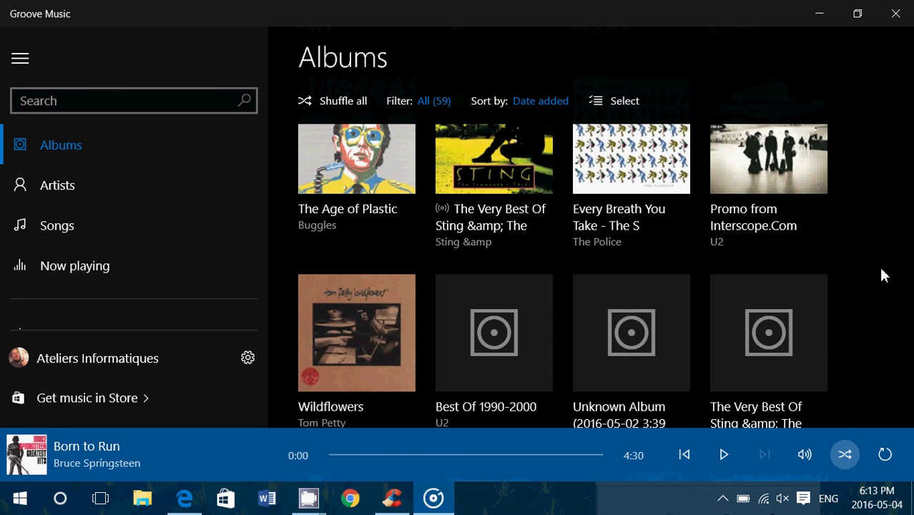
Search Windows for 'daum' and launch Daum PotPlayer 64-bit from the best match
{"action": "scroll", "coordinate": [692, 300], "scroll_direction": "down", "scroll_amount": 5}
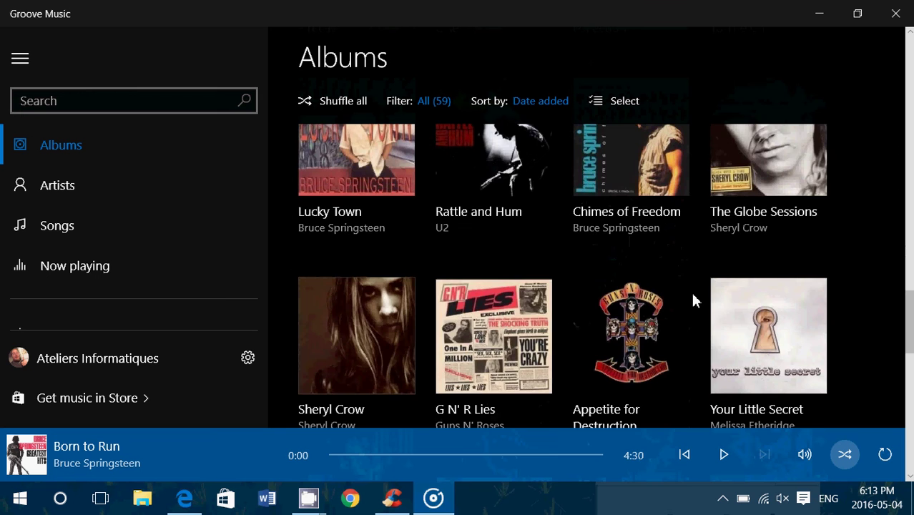
{"action": "scroll", "coordinate": [692, 297], "scroll_direction": "down", "scroll_amount": 3}
{"action": "scroll", "coordinate": [692, 296], "scroll_direction": "up", "scroll_amount": 2}
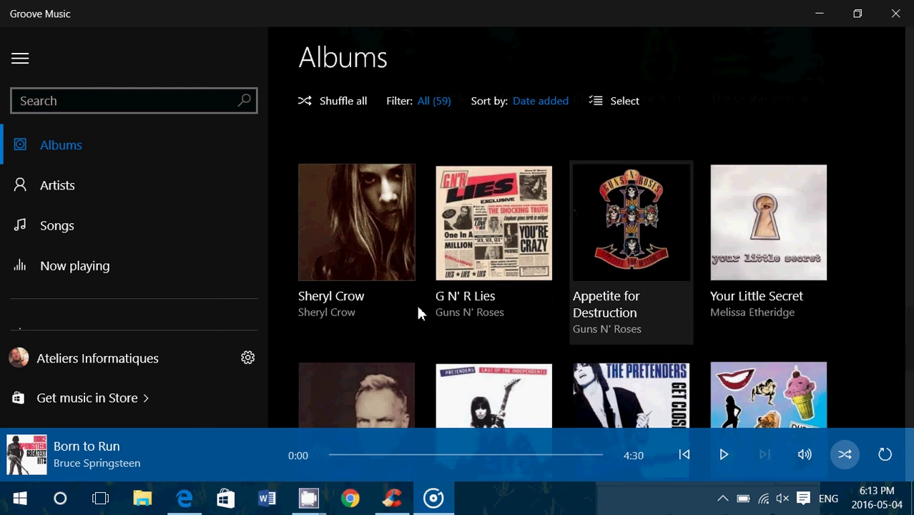
{"action": "left_click", "coordinate": [61, 498]}
{"action": "type", "text": "daum"}
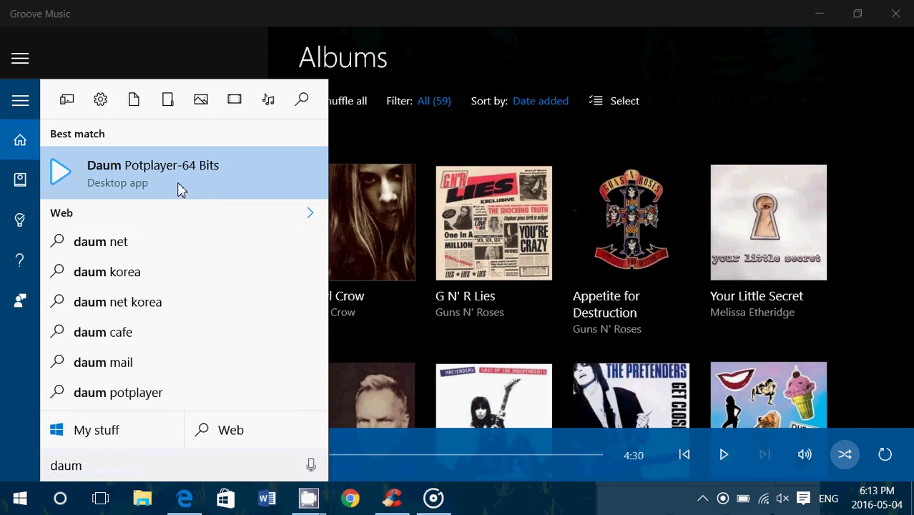
{"action": "left_click", "coordinate": [177, 187]}
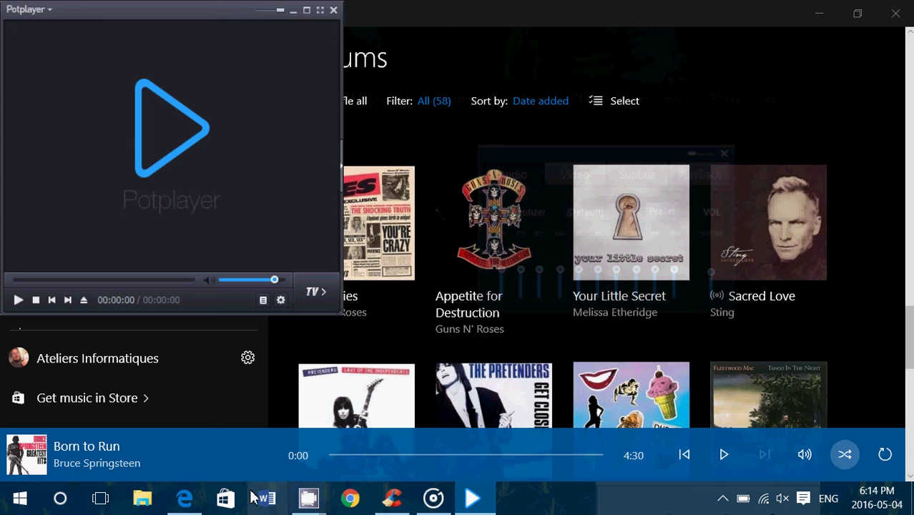
{"action": "left_click", "coordinate": [201, 500]}
Copy the Piriform CCleaner download page's URL from Edge's address bar
{"action": "left_click", "coordinate": [266, 51]}
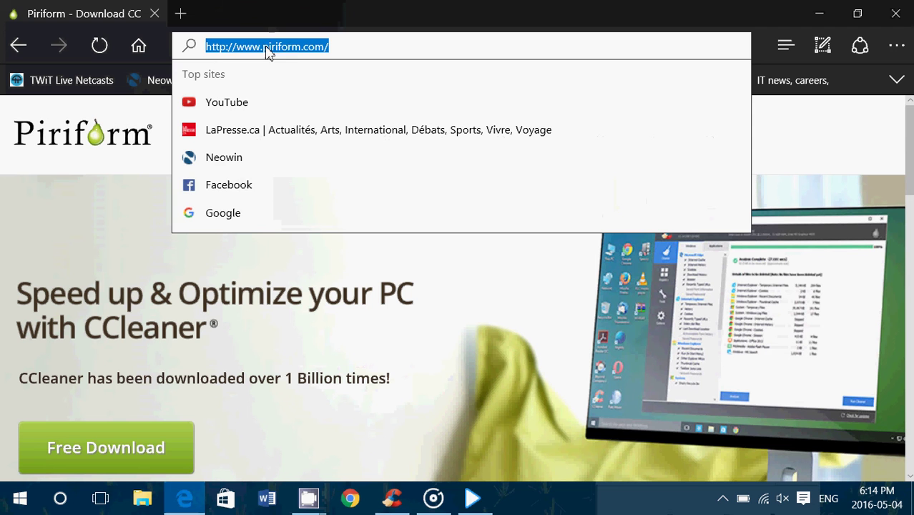
{"action": "right_click", "coordinate": [267, 53]}
{"action": "left_click", "coordinate": [268, 95]}
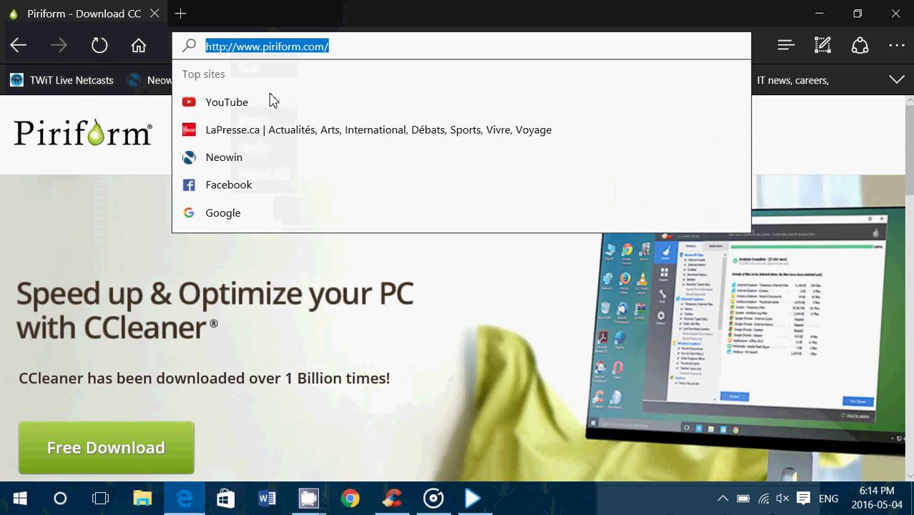
{"action": "left_click", "coordinate": [449, 306]}
{"action": "scroll", "coordinate": [449, 306], "scroll_direction": "down", "scroll_amount": 2}
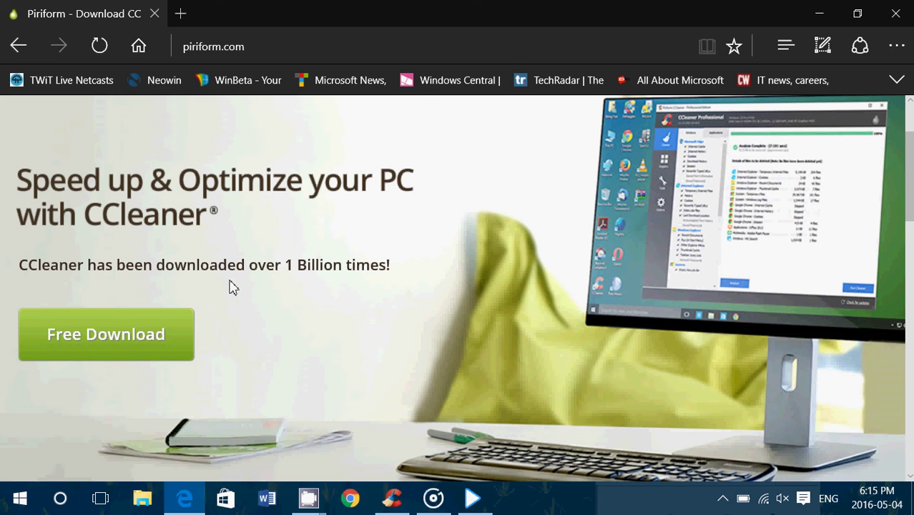
Switch to CCleaner and select Groove Music in the Tools > Uninstall program list
{"action": "left_click", "coordinate": [399, 501]}
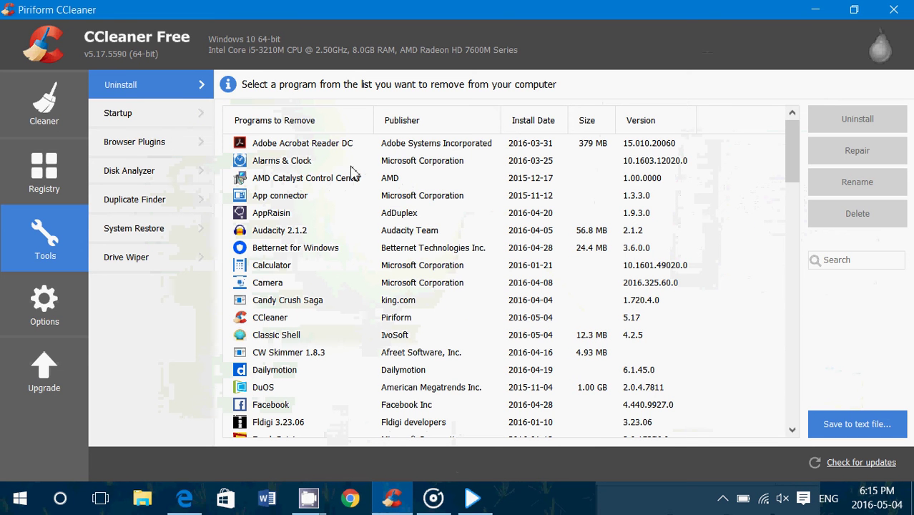
{"action": "scroll", "coordinate": [341, 313], "scroll_direction": "down", "scroll_amount": 15}
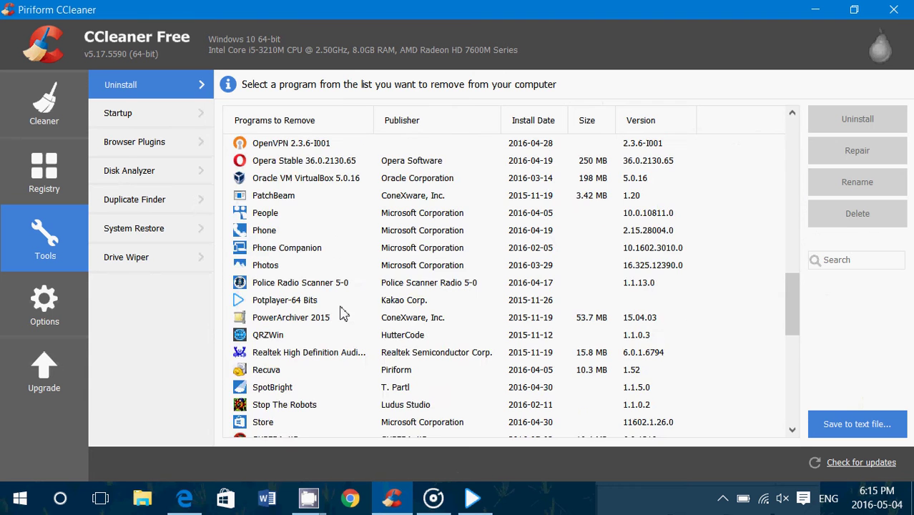
{"action": "scroll", "coordinate": [341, 313], "scroll_direction": "down", "scroll_amount": 1}
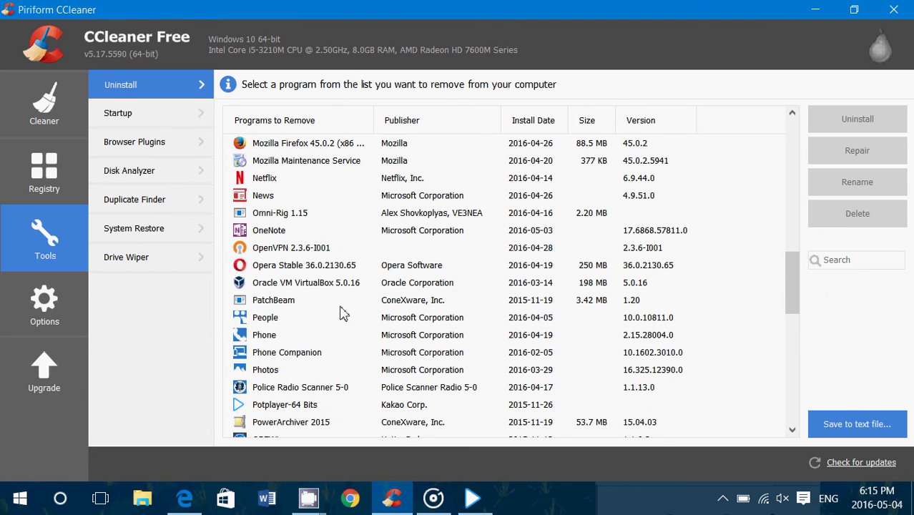
{"action": "scroll", "coordinate": [341, 313], "scroll_direction": "down", "scroll_amount": 12}
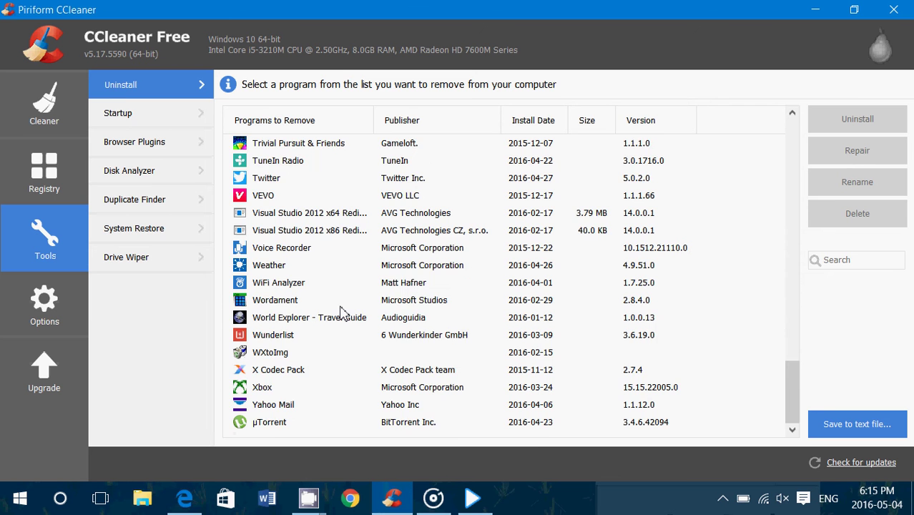
{"action": "scroll", "coordinate": [341, 313], "scroll_direction": "up", "scroll_amount": 20}
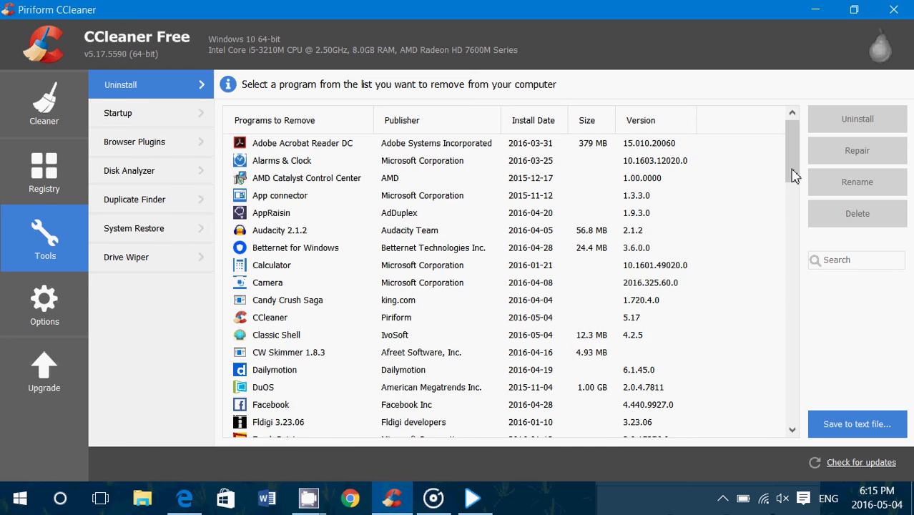
{"action": "left_click_drag", "start_coordinate": [794, 175], "coordinate": [791, 193]}
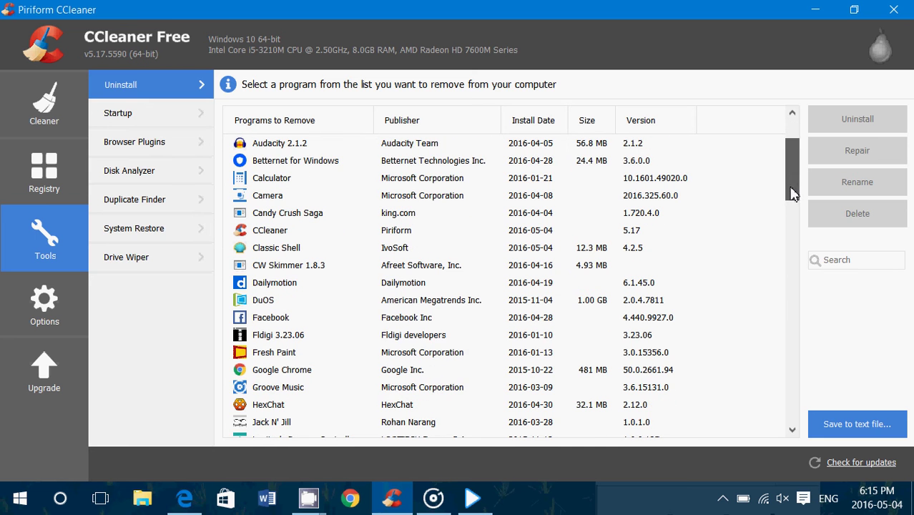
{"action": "left_click", "coordinate": [277, 389]}
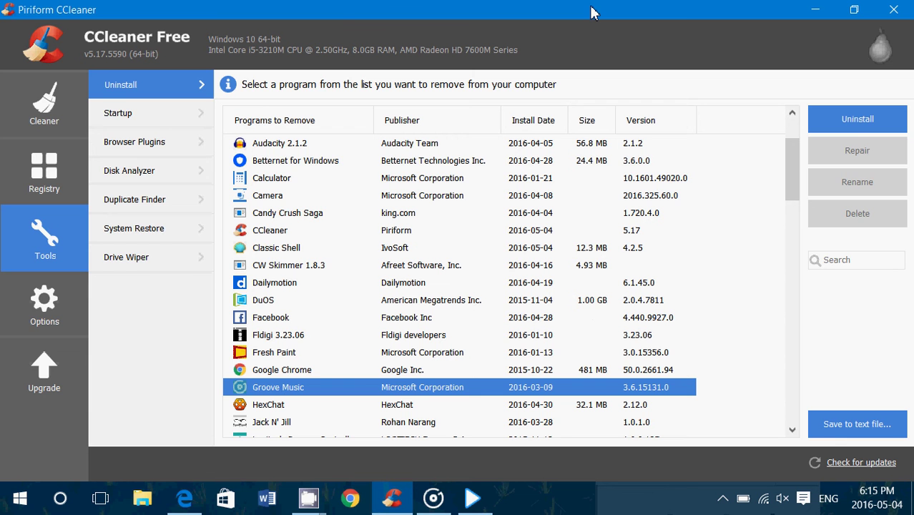
Search 'default' and open Default apps, showing PotPlayer as music and video player
{"action": "left_click", "coordinate": [63, 501]}
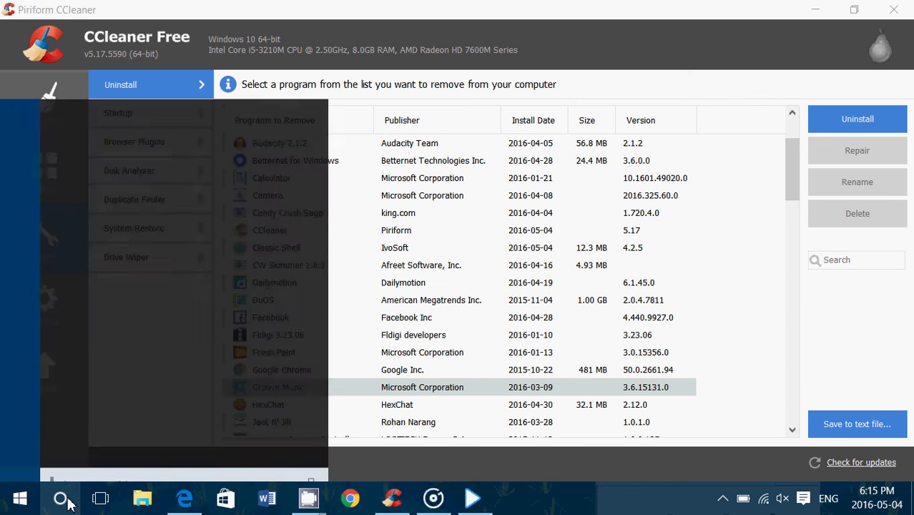
{"action": "type", "text": "default"}
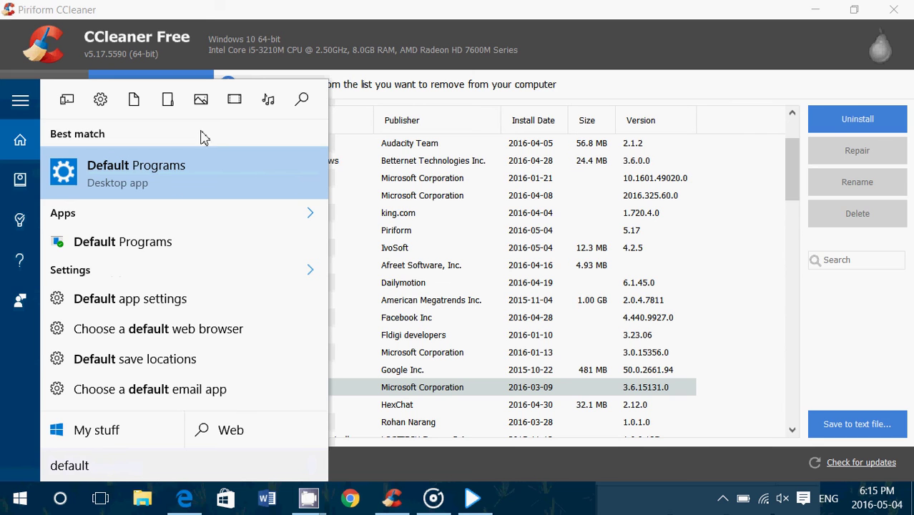
{"action": "left_click", "coordinate": [127, 178]}
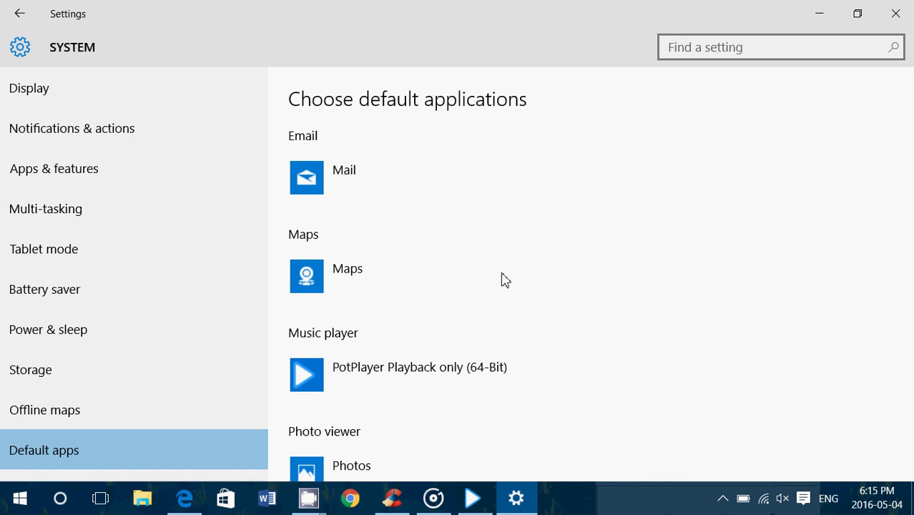
{"action": "scroll", "coordinate": [504, 279], "scroll_direction": "down", "scroll_amount": 2}
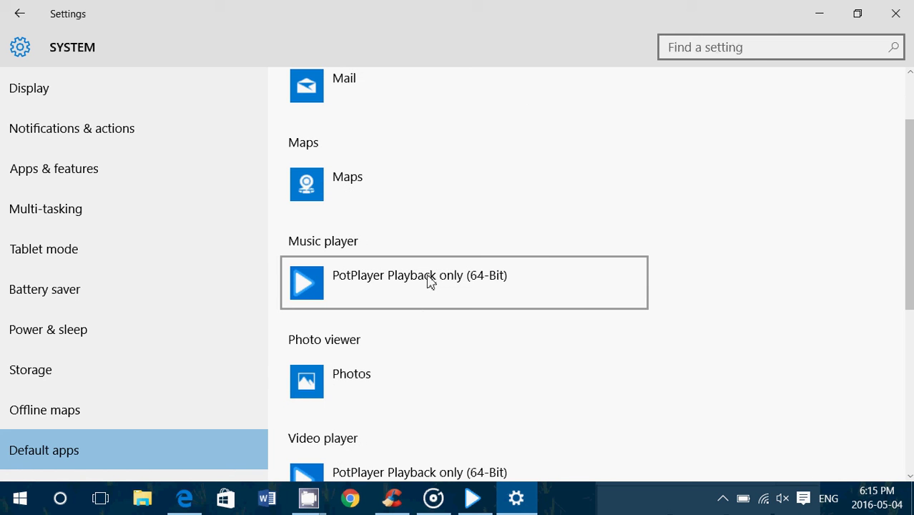
{"action": "scroll", "coordinate": [479, 279], "scroll_direction": "down", "scroll_amount": 3}
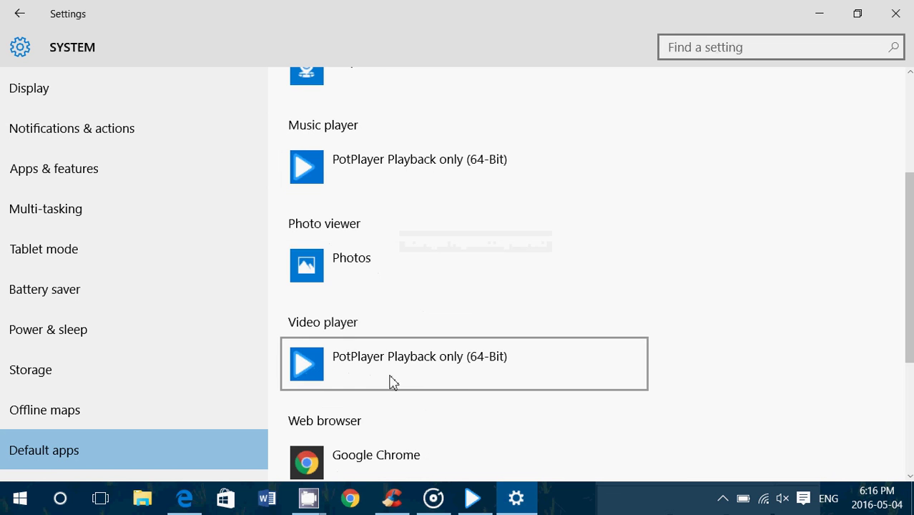
{"action": "scroll", "coordinate": [700, 248], "scroll_direction": "up", "scroll_amount": 2}
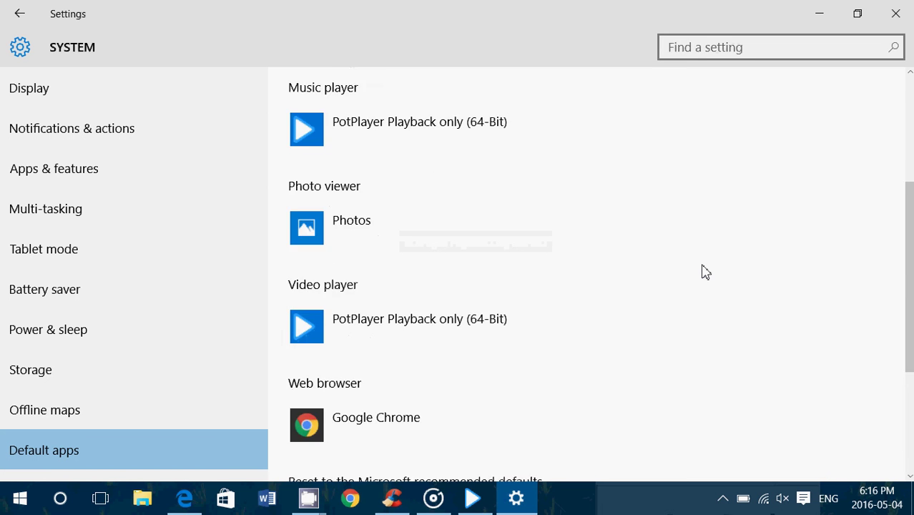
{"action": "scroll", "coordinate": [701, 269], "scroll_direction": "down", "scroll_amount": 5}
{"action": "scroll", "coordinate": [701, 270], "scroll_direction": "up", "scroll_amount": 10}
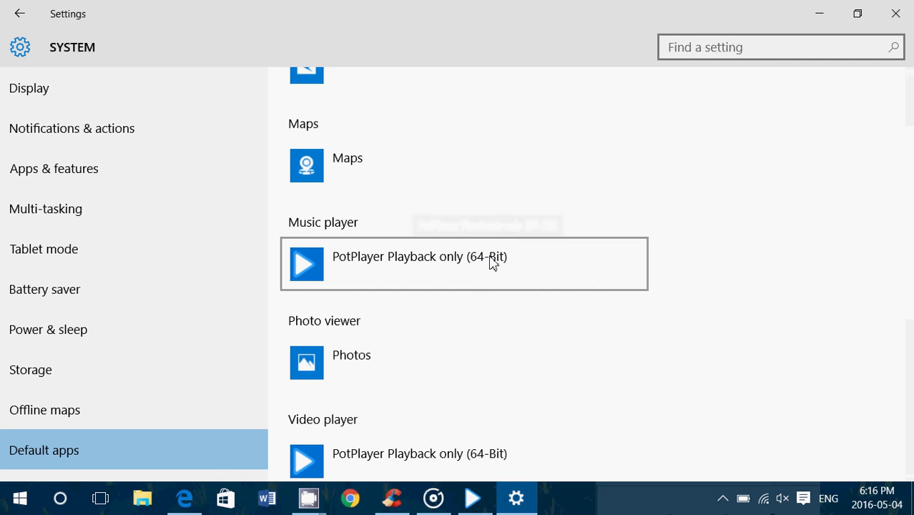
Review the alternative Music player apps and close the list, keeping PotPlayer
{"action": "left_click", "coordinate": [492, 263]}
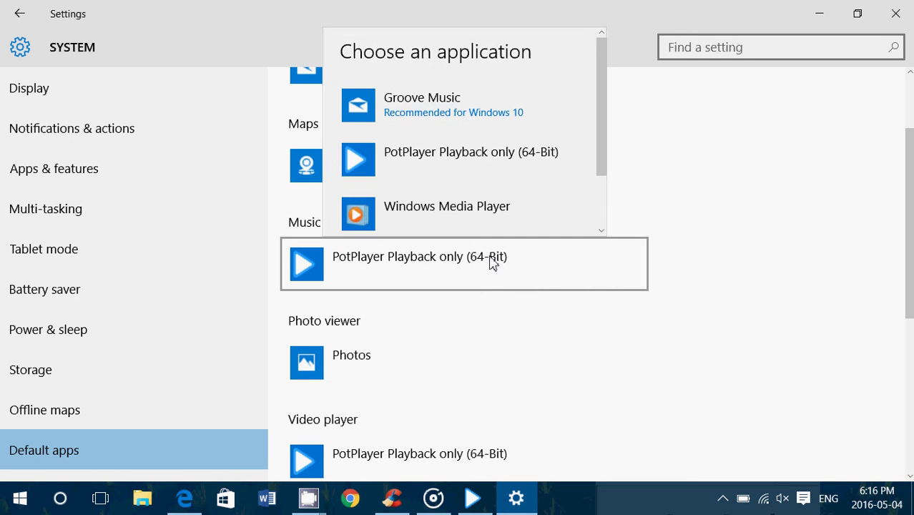
{"action": "left_click_drag", "start_coordinate": [604, 159], "coordinate": [600, 194]}
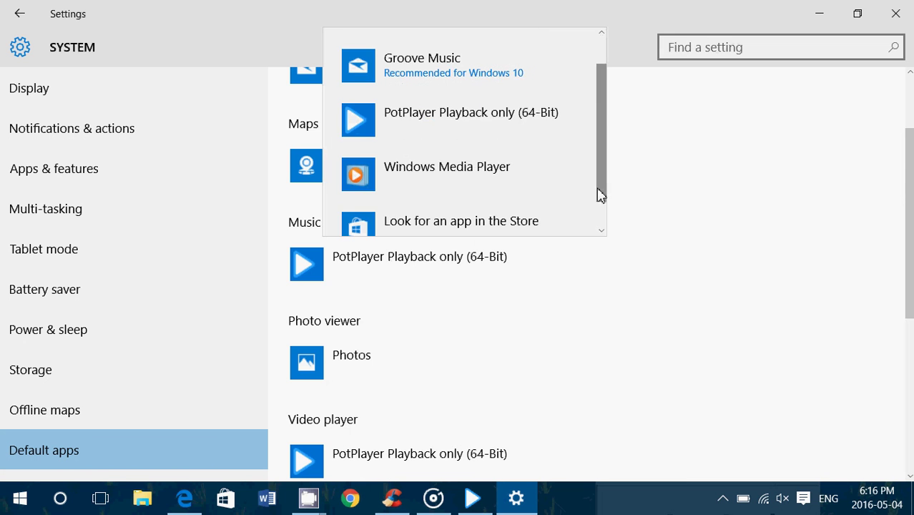
{"action": "left_click", "coordinate": [687, 284]}
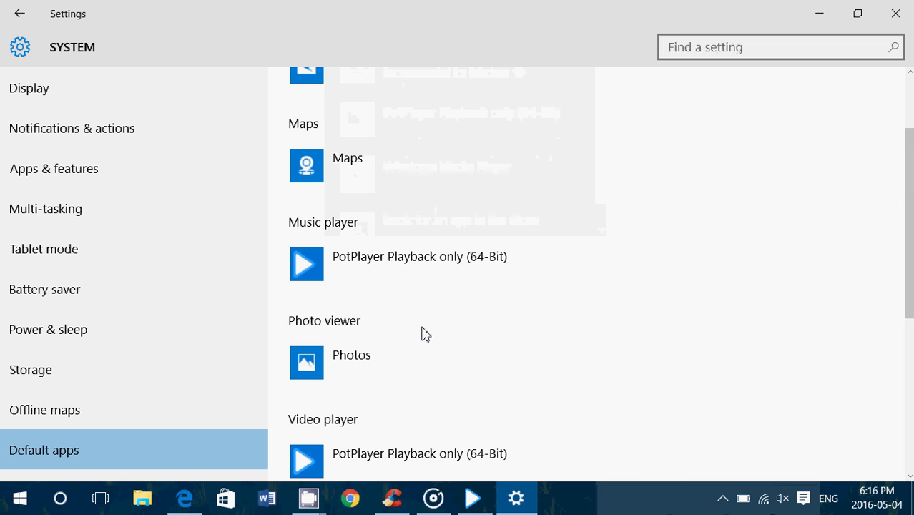
{"action": "scroll", "coordinate": [422, 332], "scroll_direction": "down", "scroll_amount": 3}
Review the alternative Video player apps and close the list, keeping PotPlayer
{"action": "left_click", "coordinate": [404, 273]}
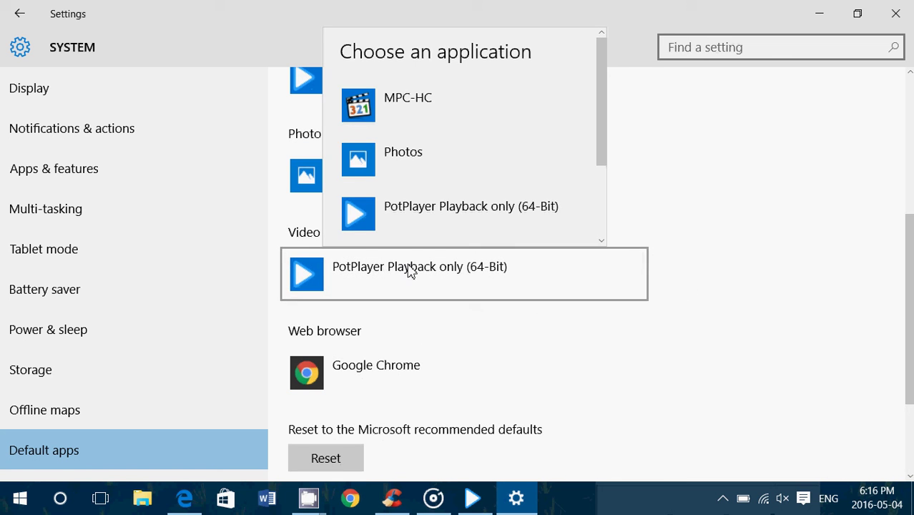
{"action": "scroll", "coordinate": [493, 166], "scroll_direction": "down", "scroll_amount": 3}
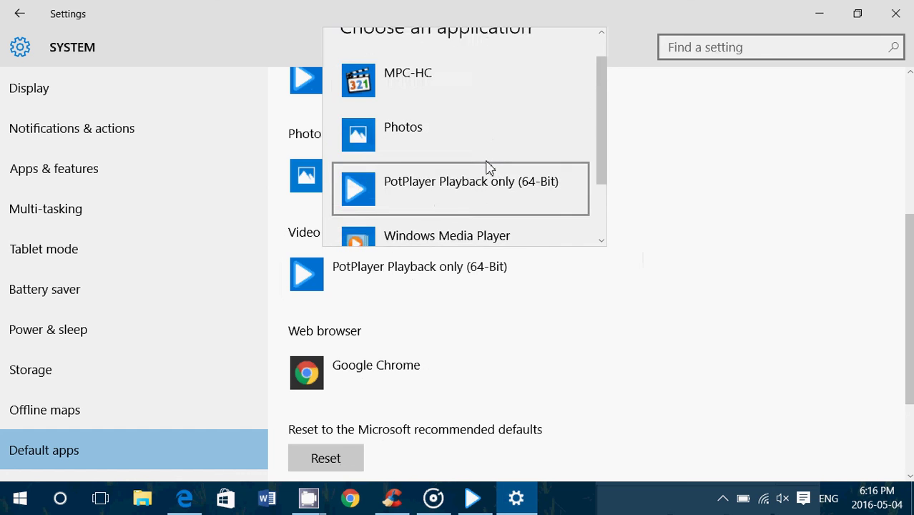
{"action": "scroll", "coordinate": [486, 166], "scroll_direction": "up", "scroll_amount": 3}
{"action": "left_click", "coordinate": [774, 312]}
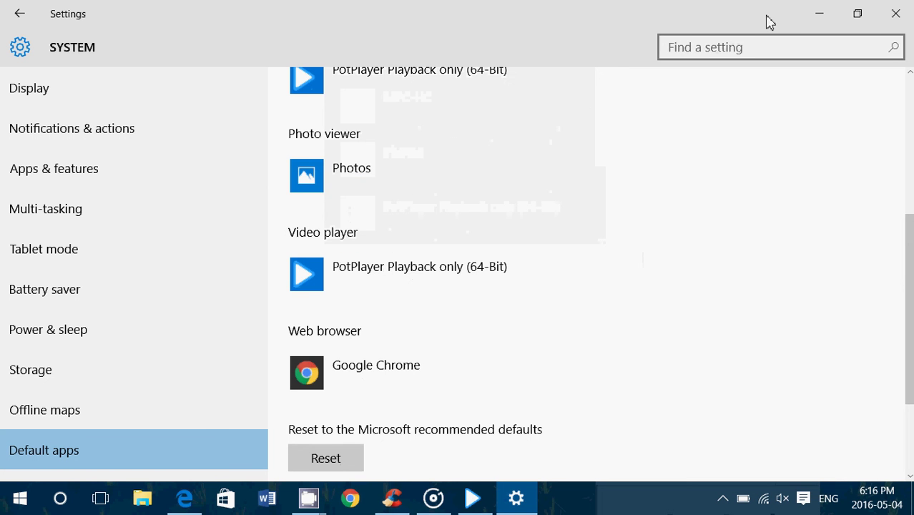
Close Windows Settings and return to CCleaner's Uninstall list with Groove Music
{"action": "left_click", "coordinate": [896, 14]}
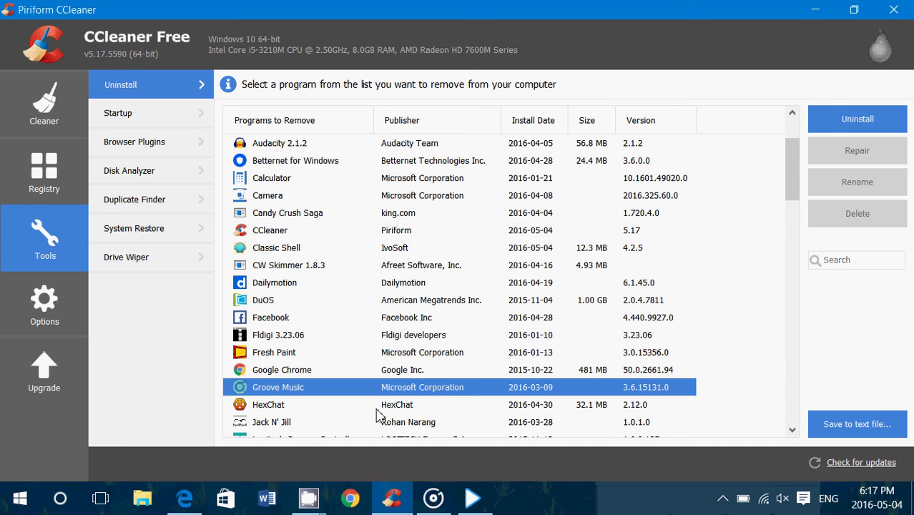
{"action": "left_click", "coordinate": [308, 500]}
{"action": "left_click", "coordinate": [215, 466]}
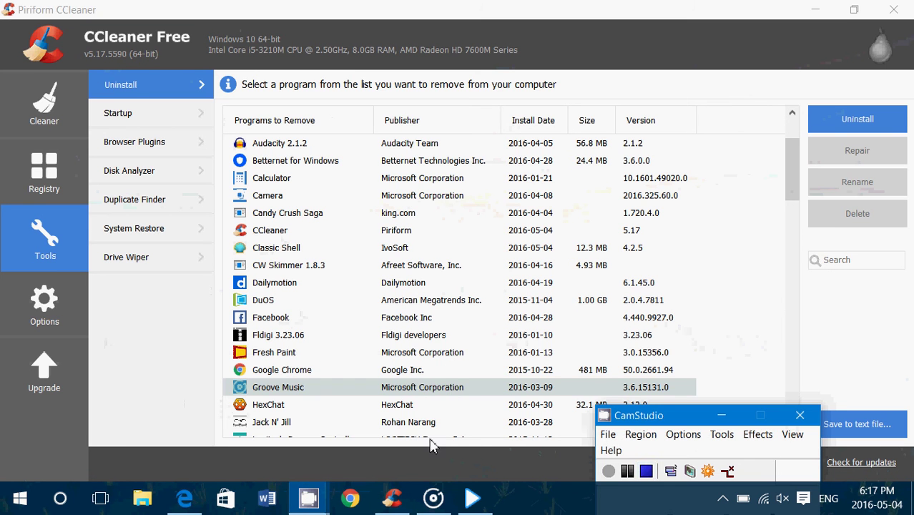